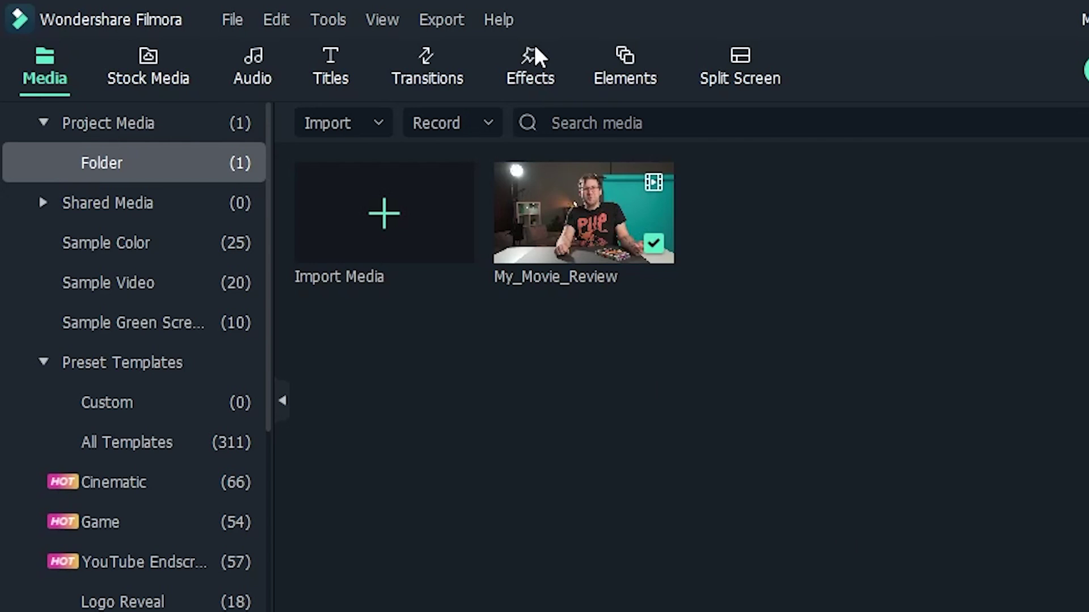
Step: Open the Effects library, with My_Movie_Review already in Project Media
left_click(535, 60)
Step: Apply Chromatic Aberration to the My_Movie_Review timeline clip, preview it, and select the clip
left_click(510, 123)
type("chromatic")
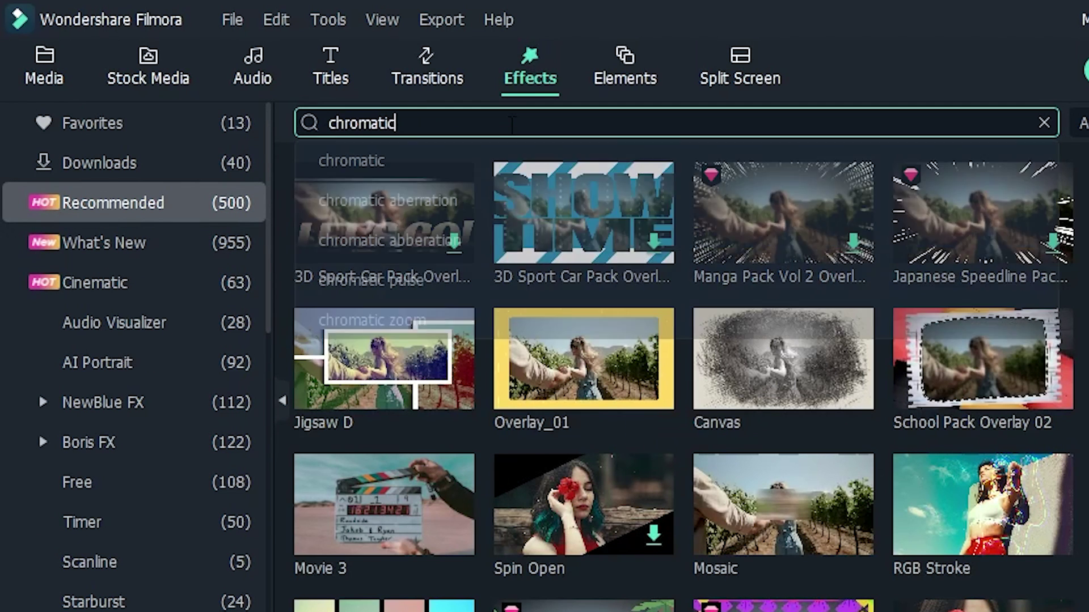
left_click(486, 199)
left_click_drag(383, 222, 420, 348)
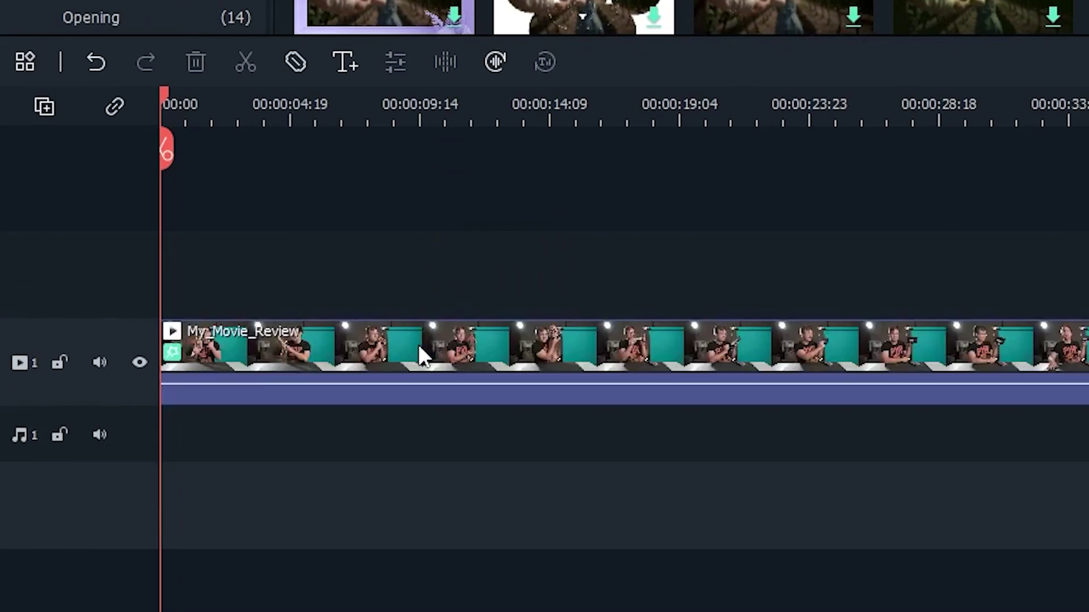
key("space")
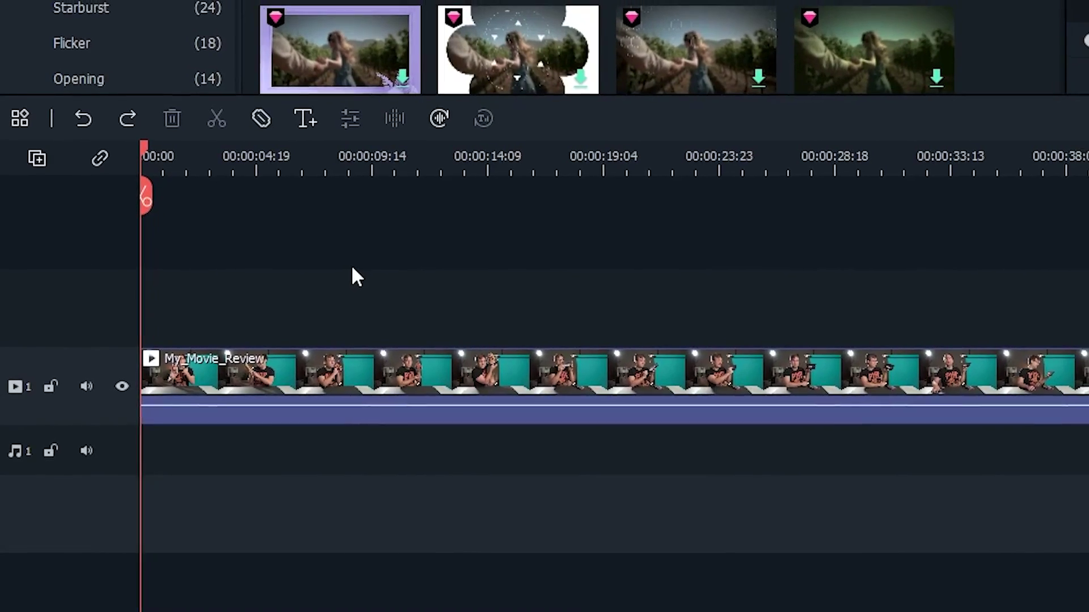
left_click(331, 391)
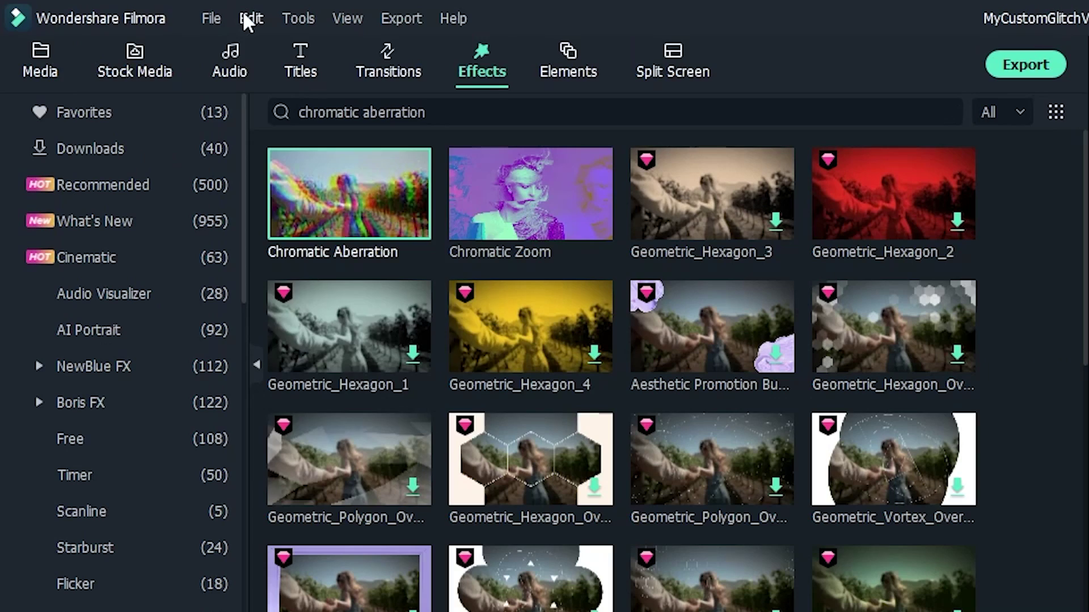
Step: Duplicate the clip via Edit > Duplicate, aligning copies at the timeline start on tracks 2 and 3
left_click(249, 18)
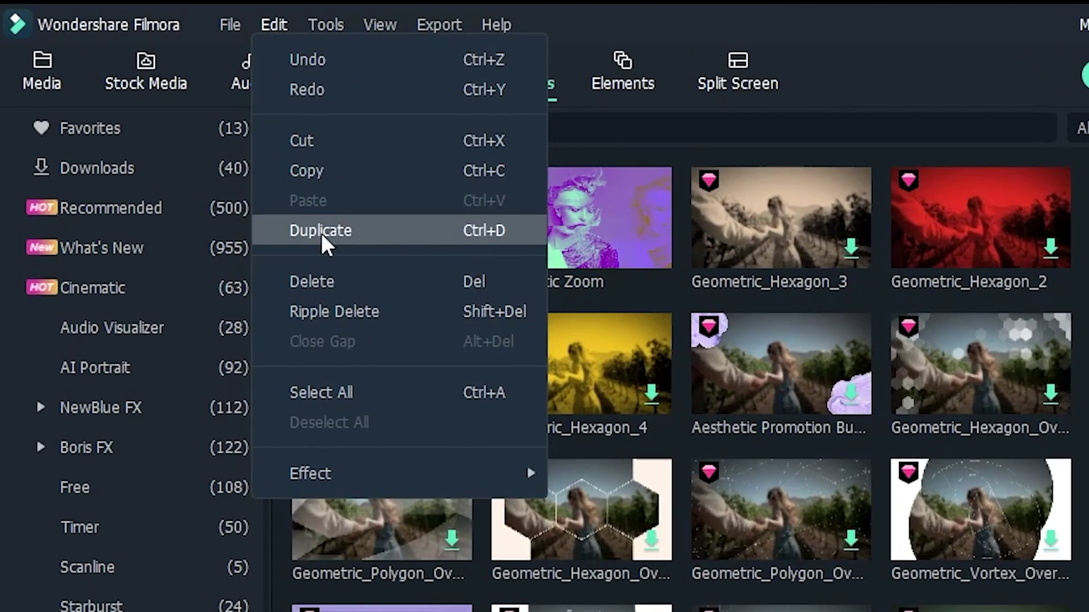
left_click(321, 230)
left_click_drag(601, 309, 204, 312)
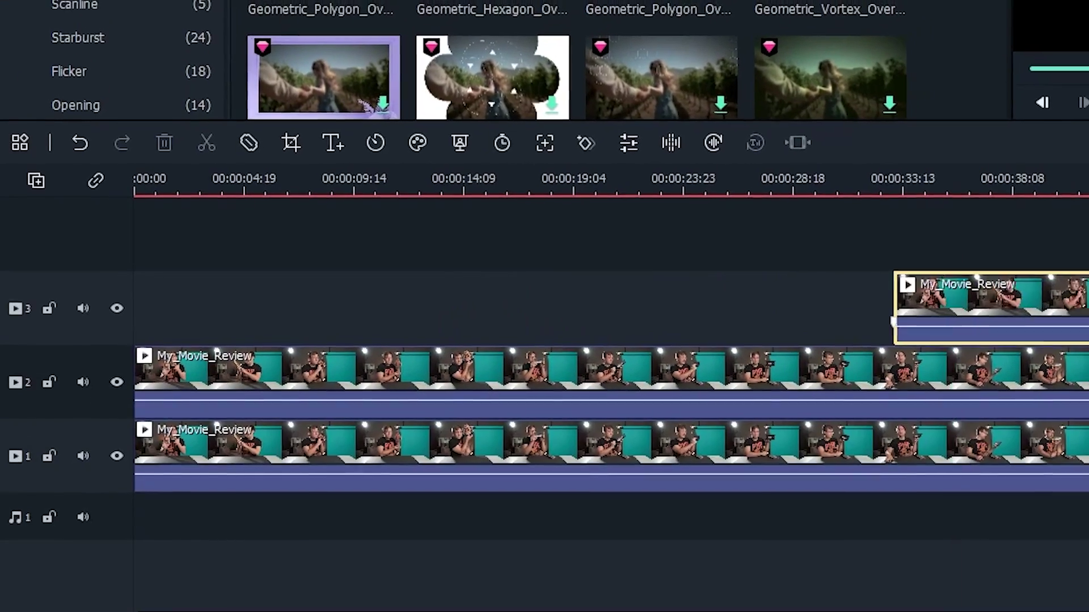
left_click_drag(992, 323, 383, 335)
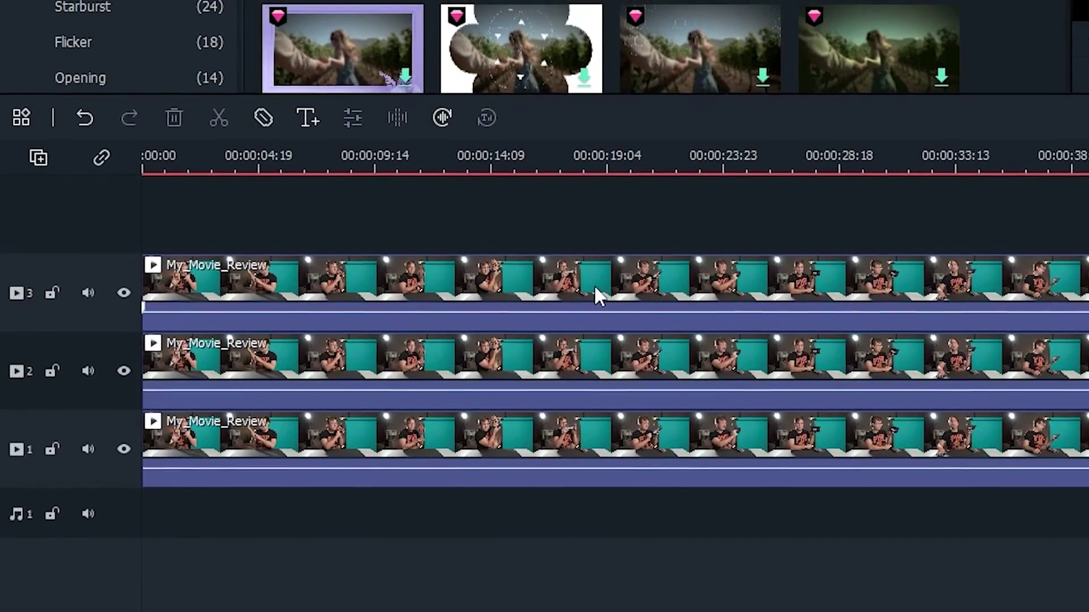
double_click(590, 287)
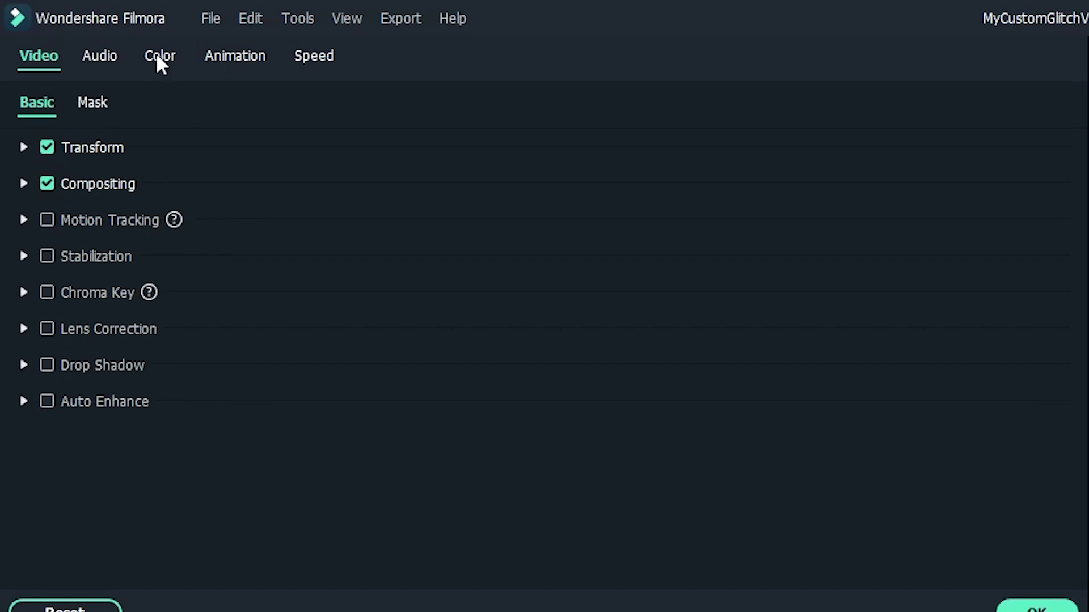
Step: Tint the track 3 copy red with White Balance Temperature 100 and Tint 88.54
left_click(158, 57)
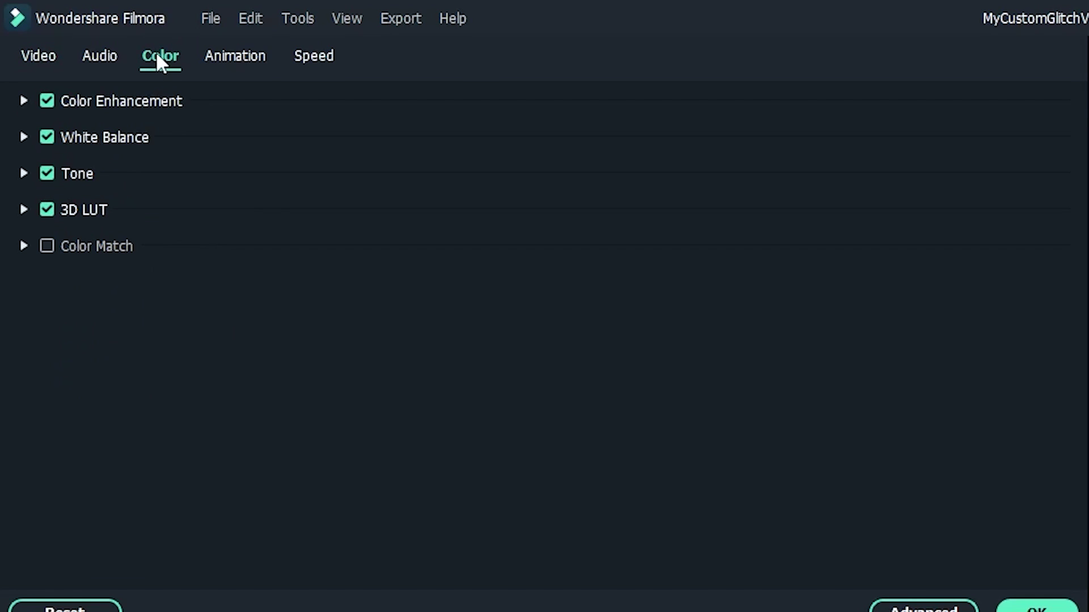
left_click(23, 136)
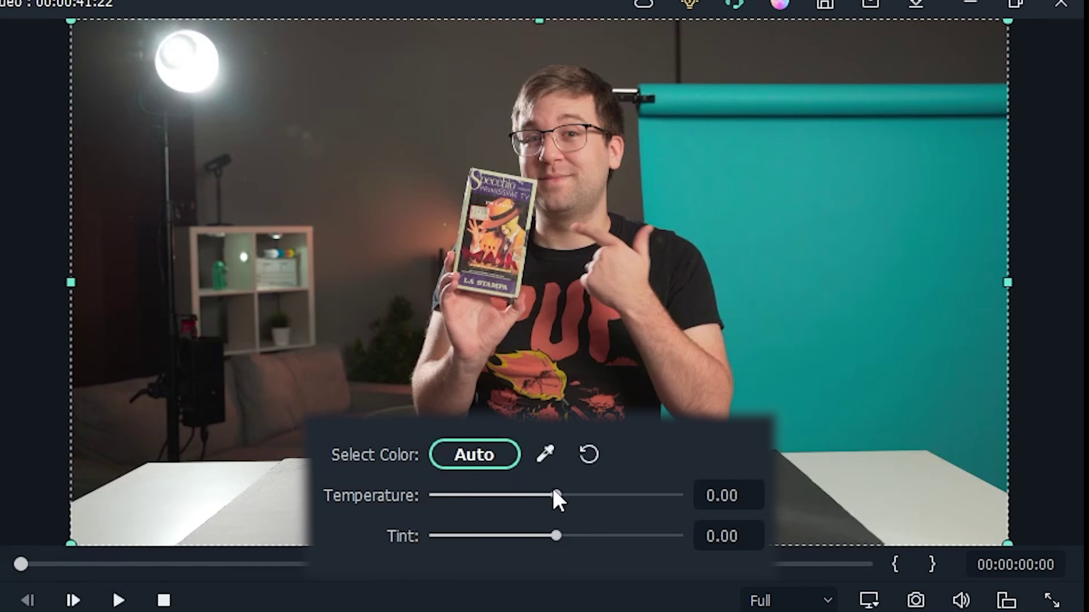
left_click_drag(597, 496, 696, 499)
left_click_drag(553, 536, 670, 536)
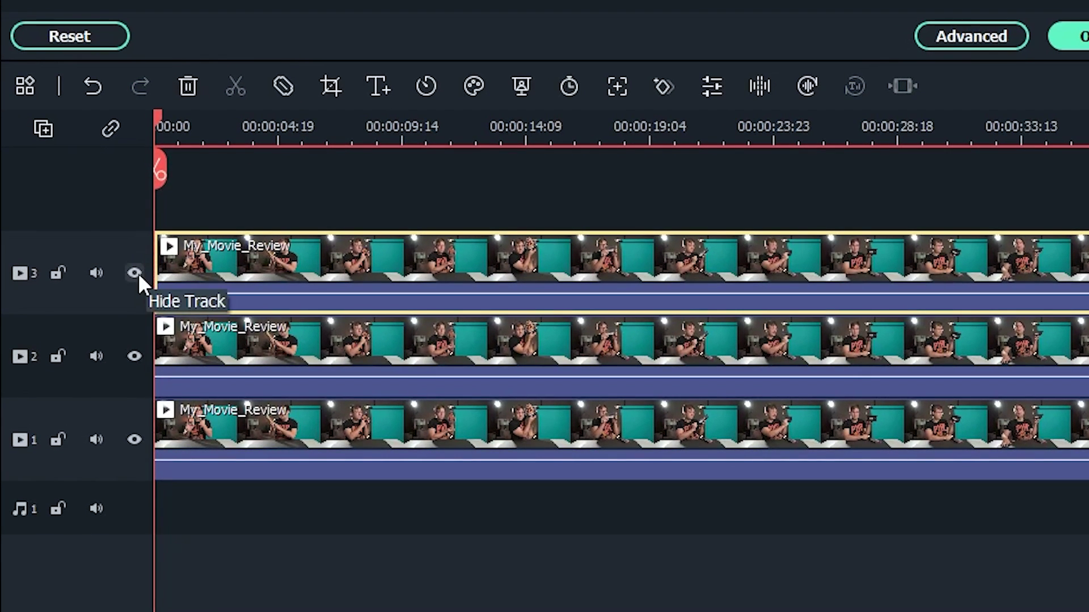
Step: Hide track 3 and tint the track 2 copy green with Temperature -82.29 and Tint 100
left_click(136, 273)
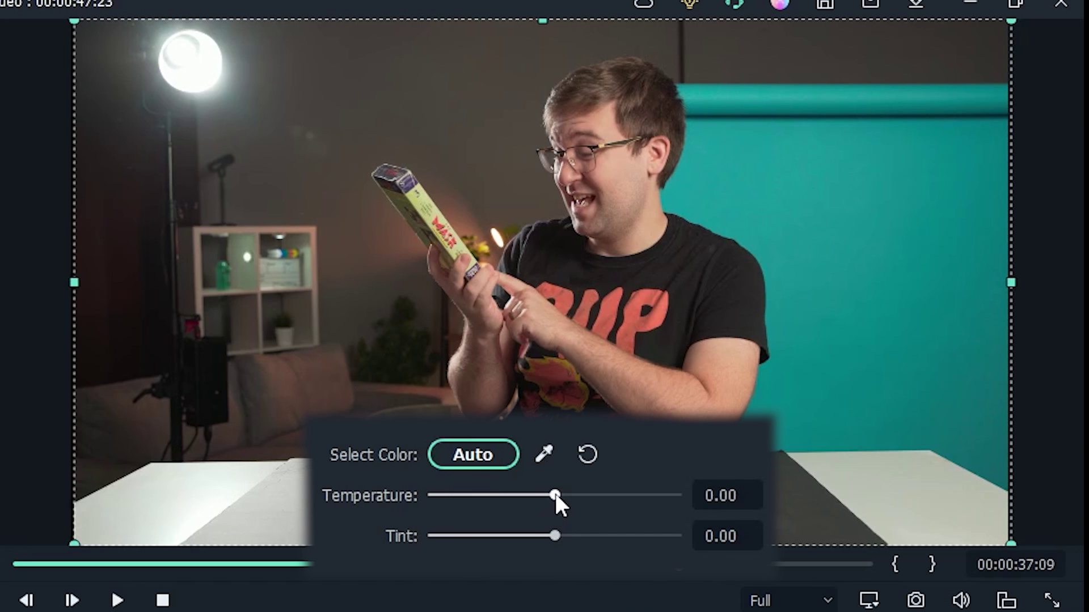
left_click_drag(556, 495, 416, 501)
left_click_drag(552, 536, 702, 535)
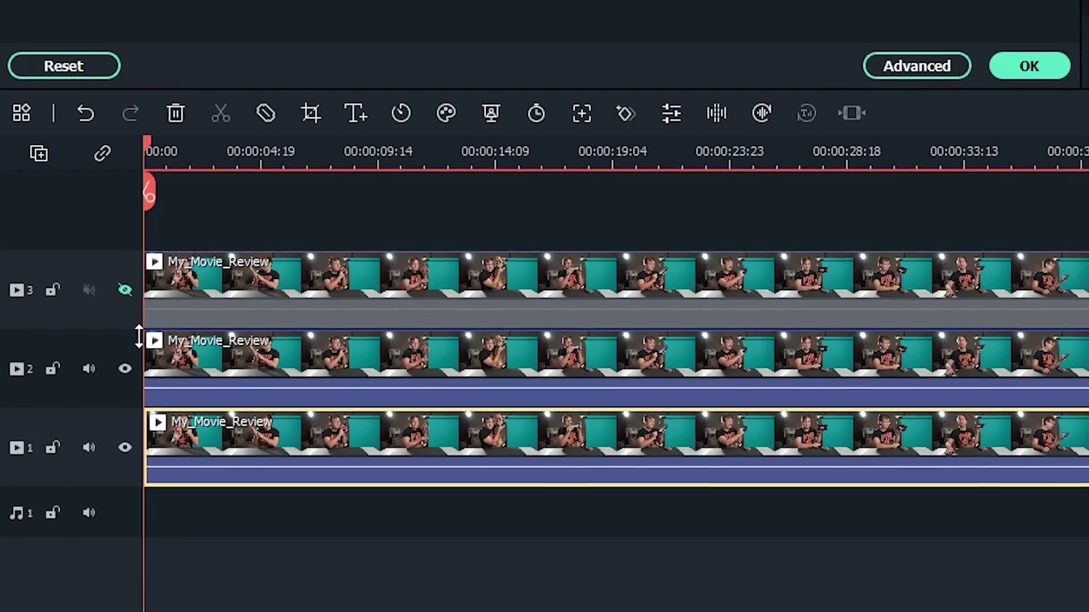
Step: Hide track 2, set the track 1 clip's Tint to -100 for blue, then reopen the top clip
left_click(128, 371)
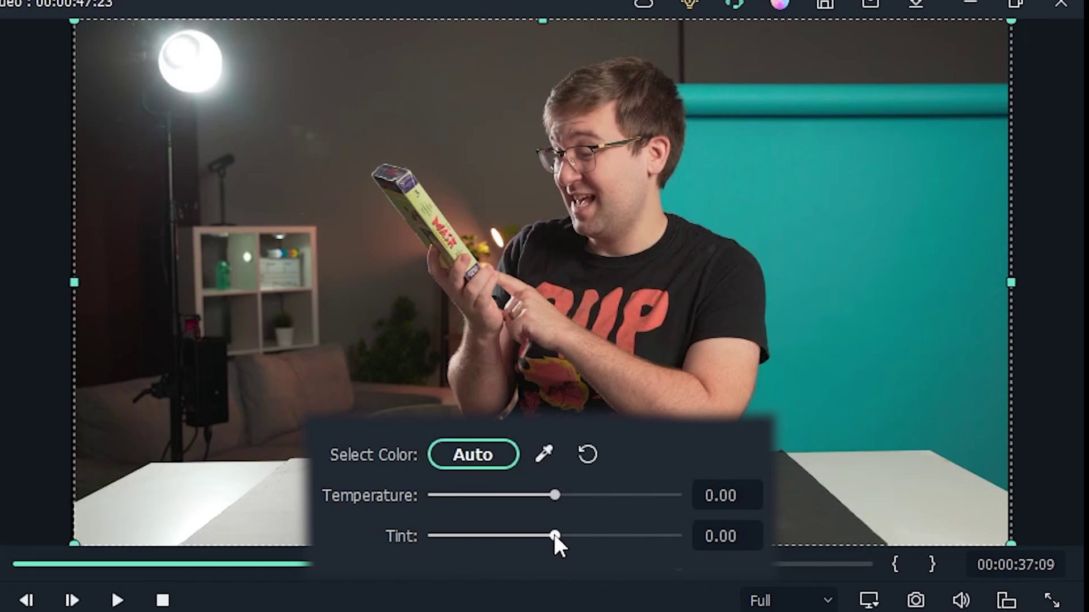
left_click_drag(553, 535, 380, 555)
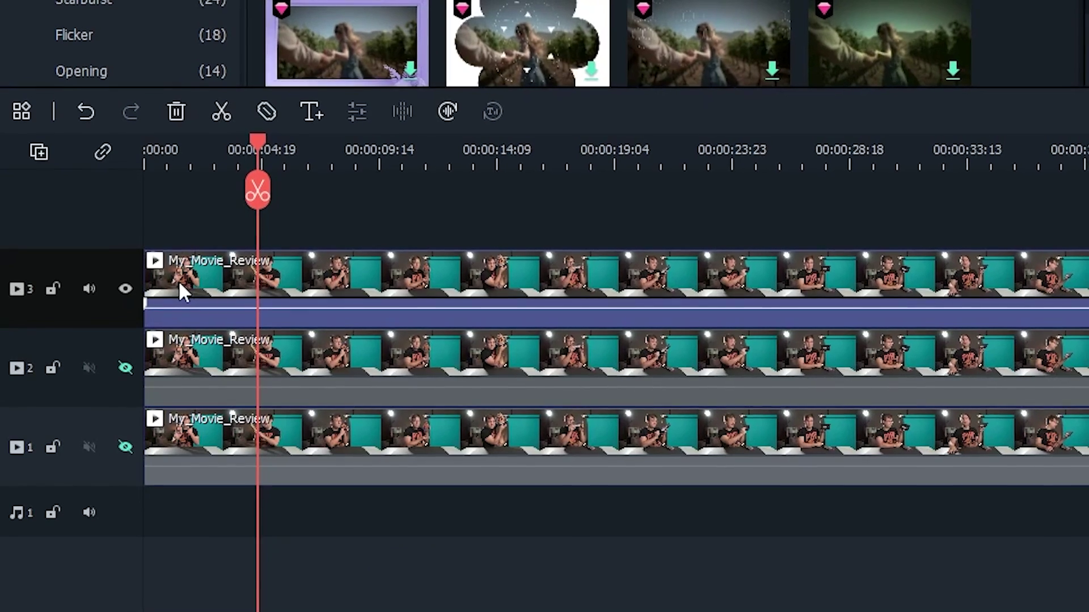
double_click(178, 281)
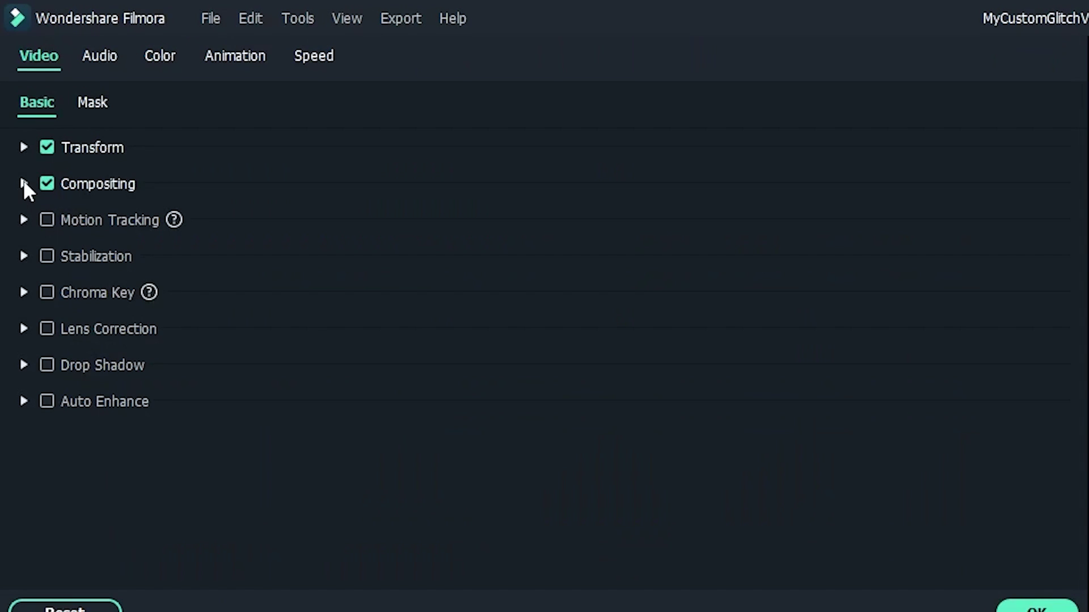
Step: Set the top copy's Compositing blending mode to Soft Light
left_click(24, 183)
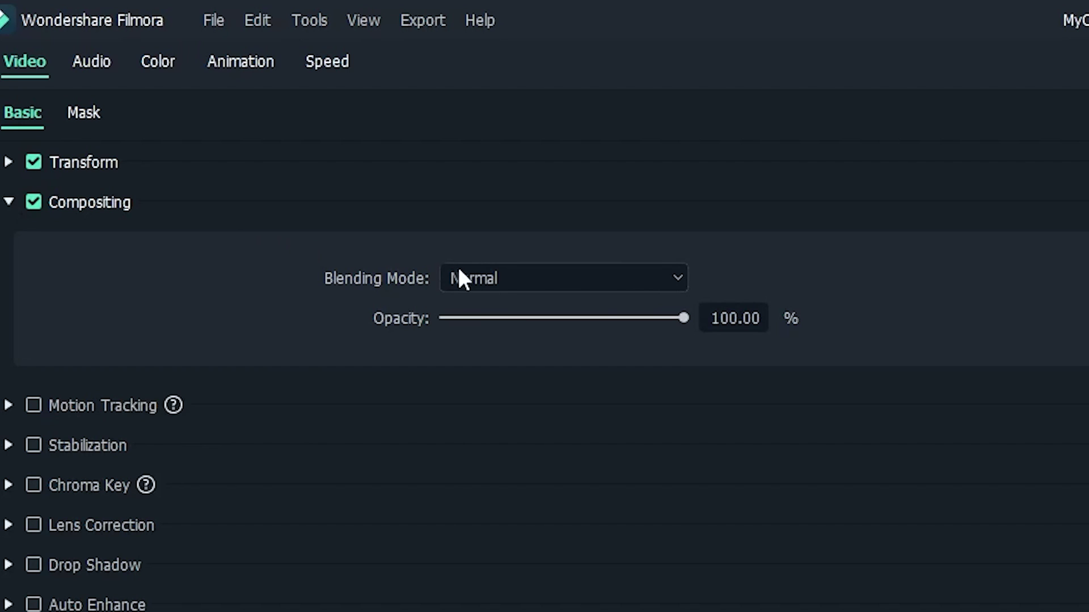
left_click(474, 278)
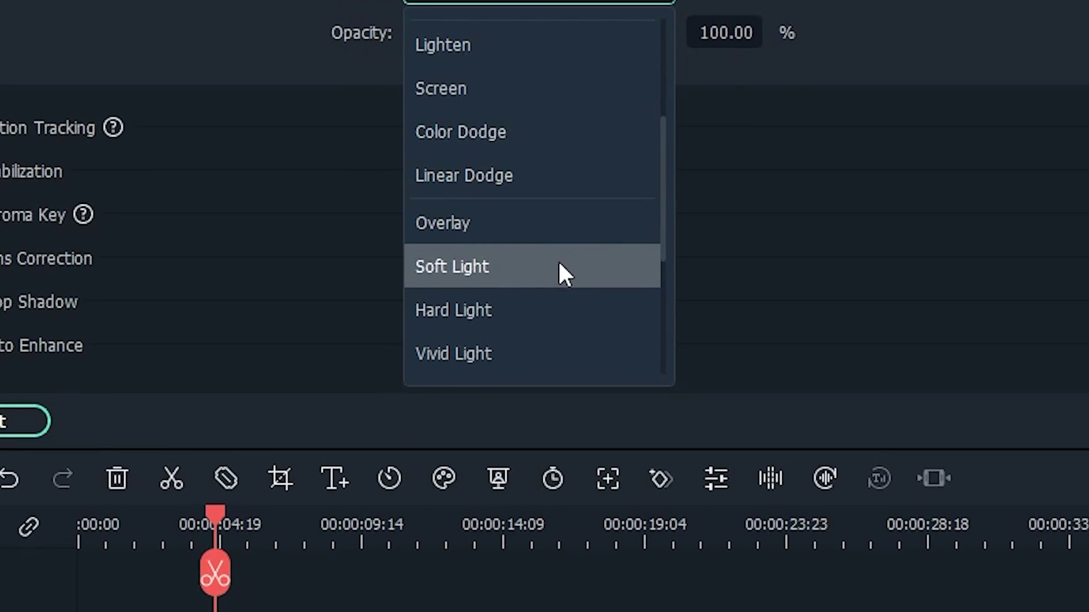
left_click(559, 265)
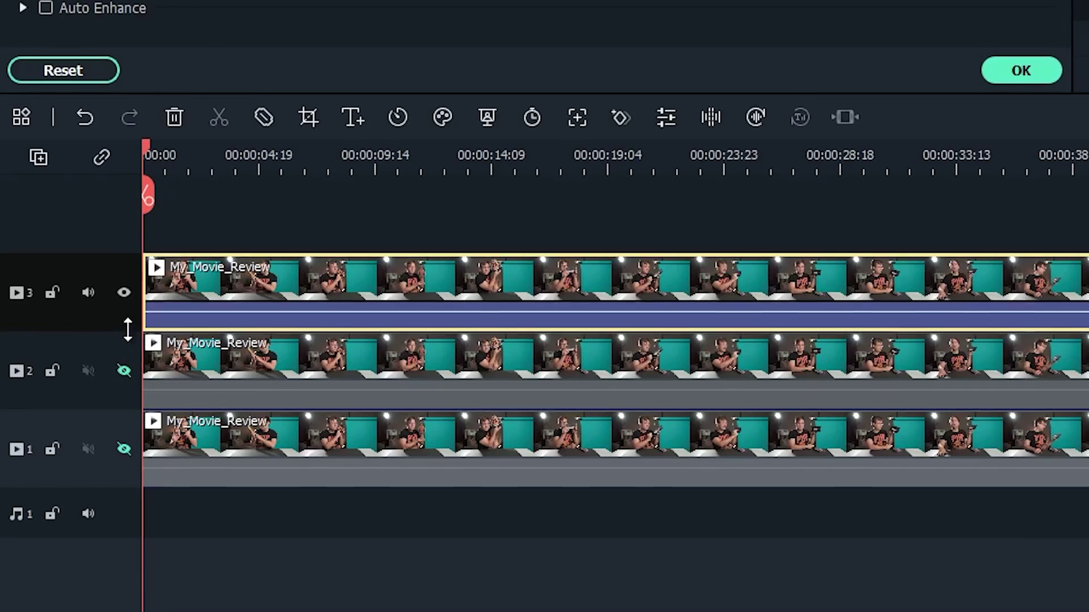
Step: Blend the track 2 copy with Screen mode, then make track 3 visible again
left_click(123, 290)
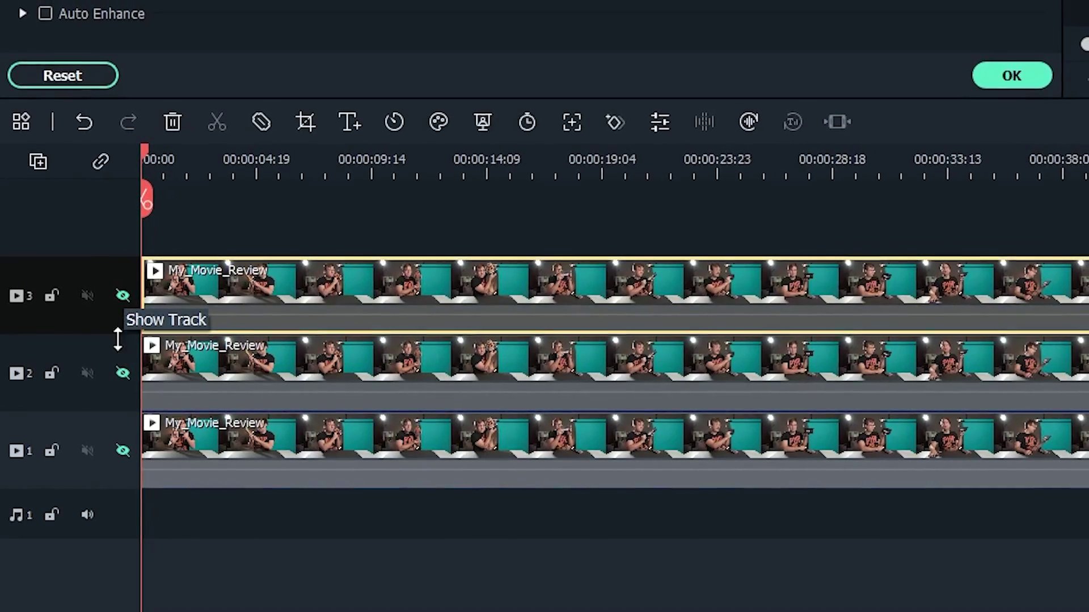
left_click(123, 373)
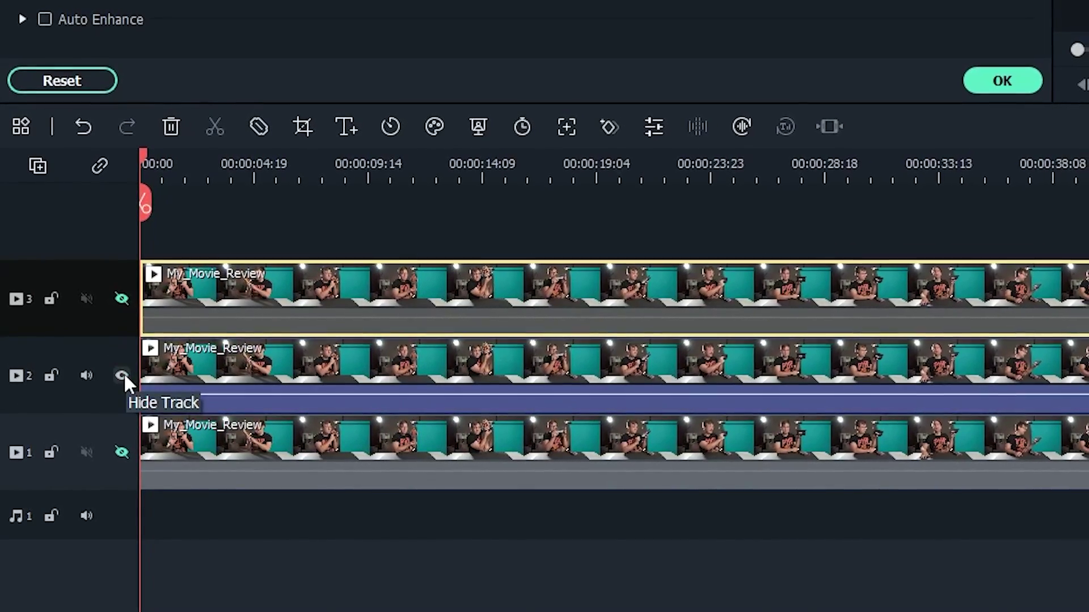
left_click(185, 367)
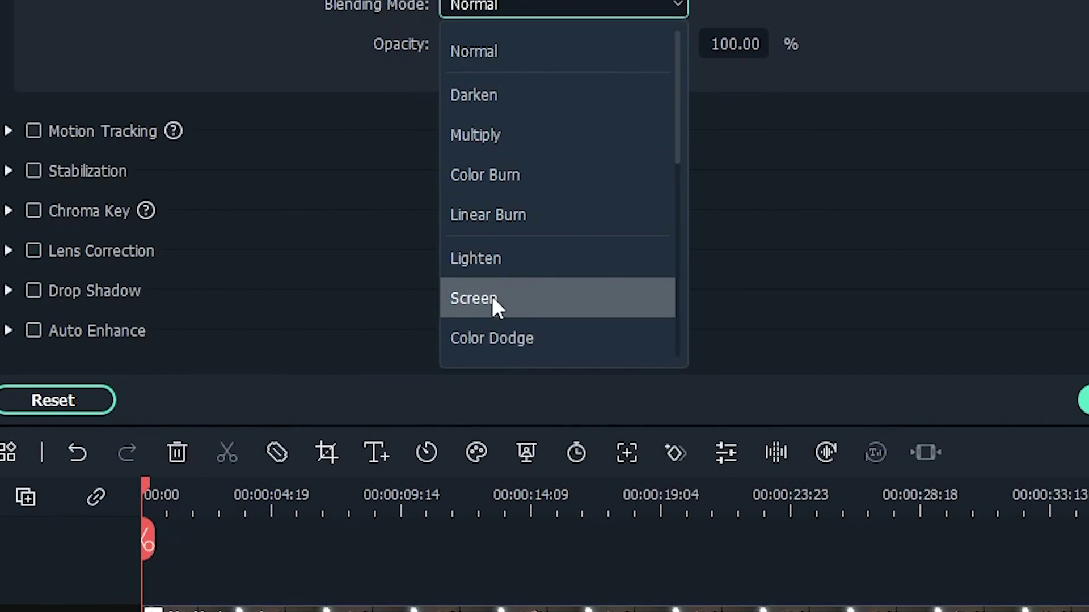
left_click(492, 296)
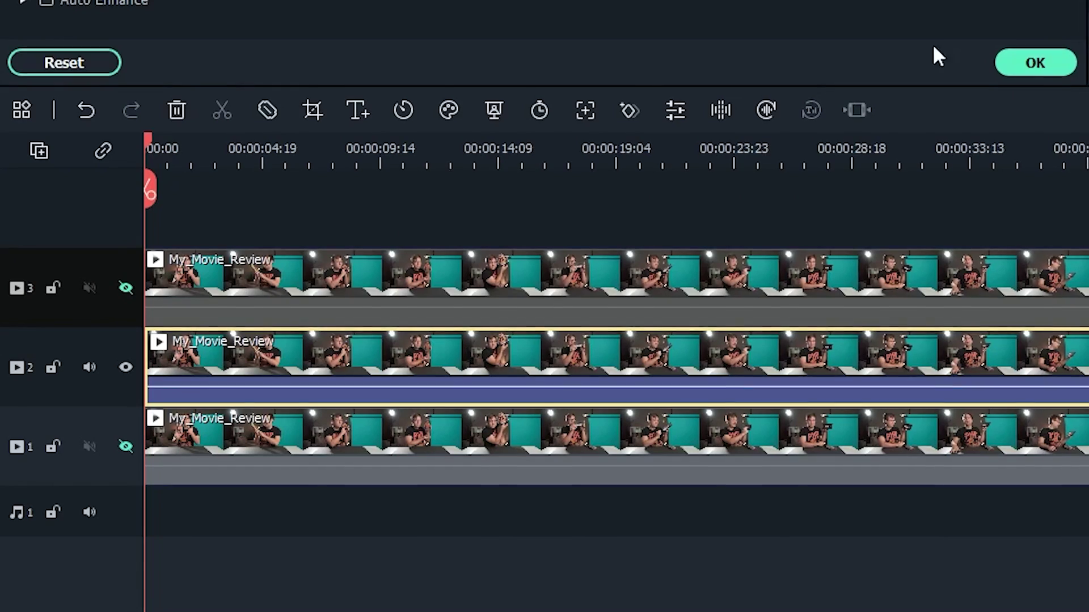
left_click(120, 288)
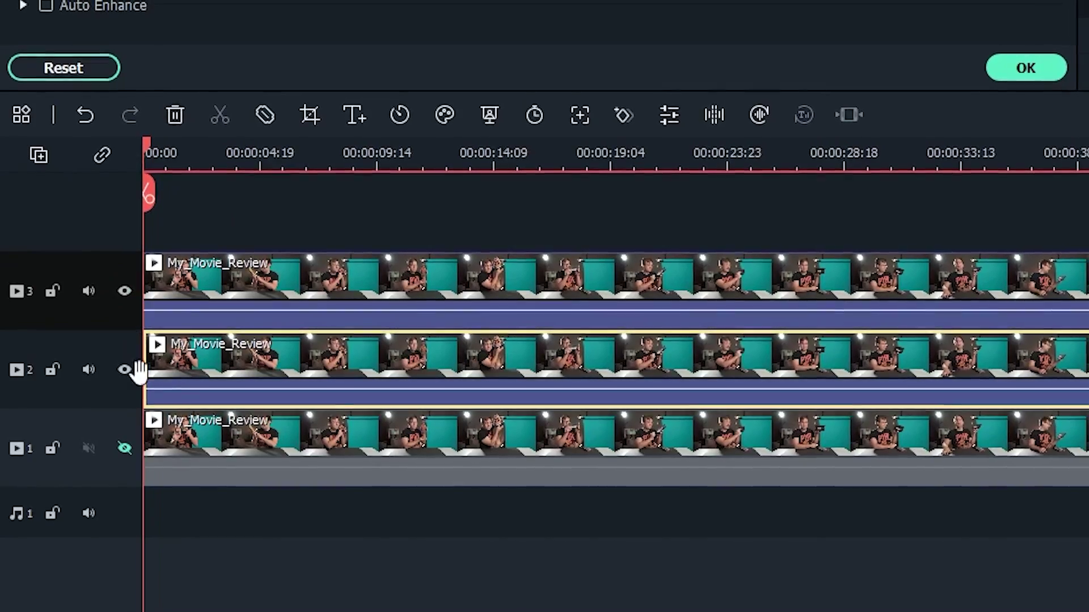
Step: Unhide track 1 so all three tinted copies are visible
left_click(125, 448)
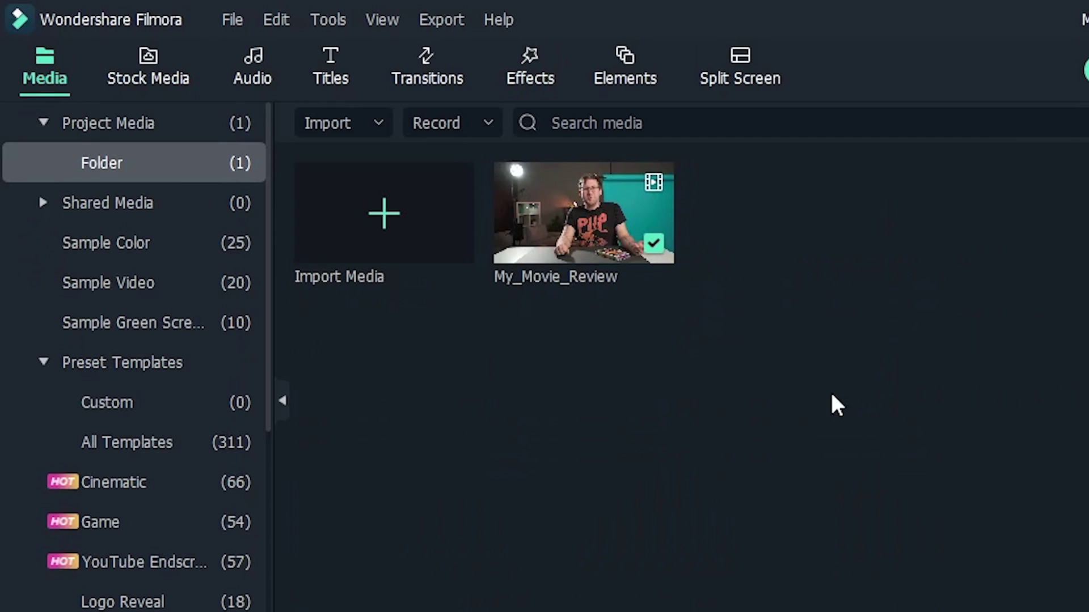
Step: Place Vignette Radius on track 4 and stretch it across the full length of the clips
left_click(523, 65)
left_click(523, 112)
type("vignett")
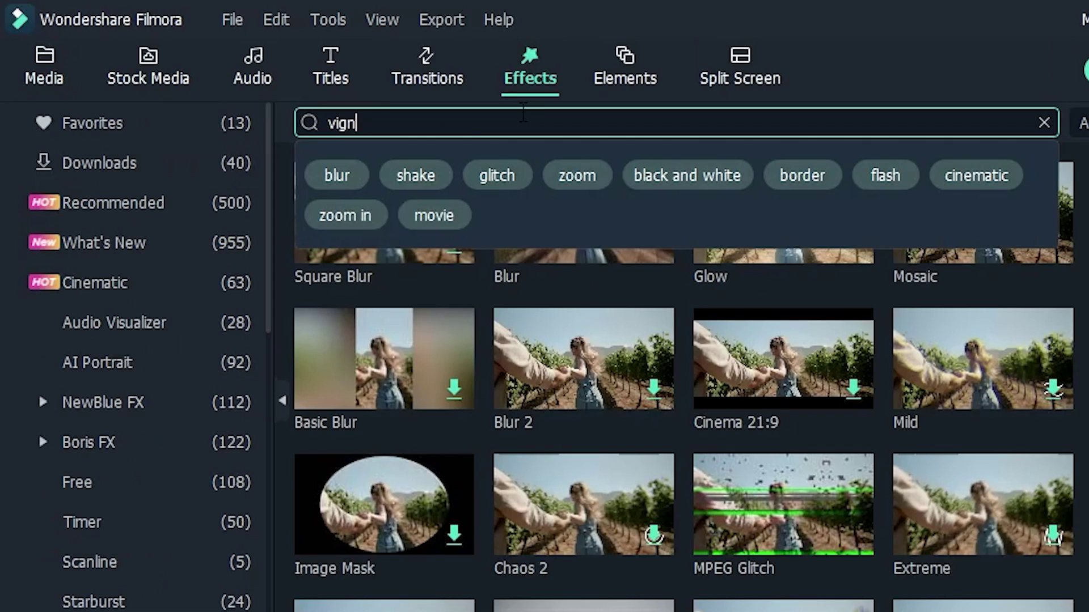
type("e")
key("Return")
left_click_drag(584, 213, 178, 172)
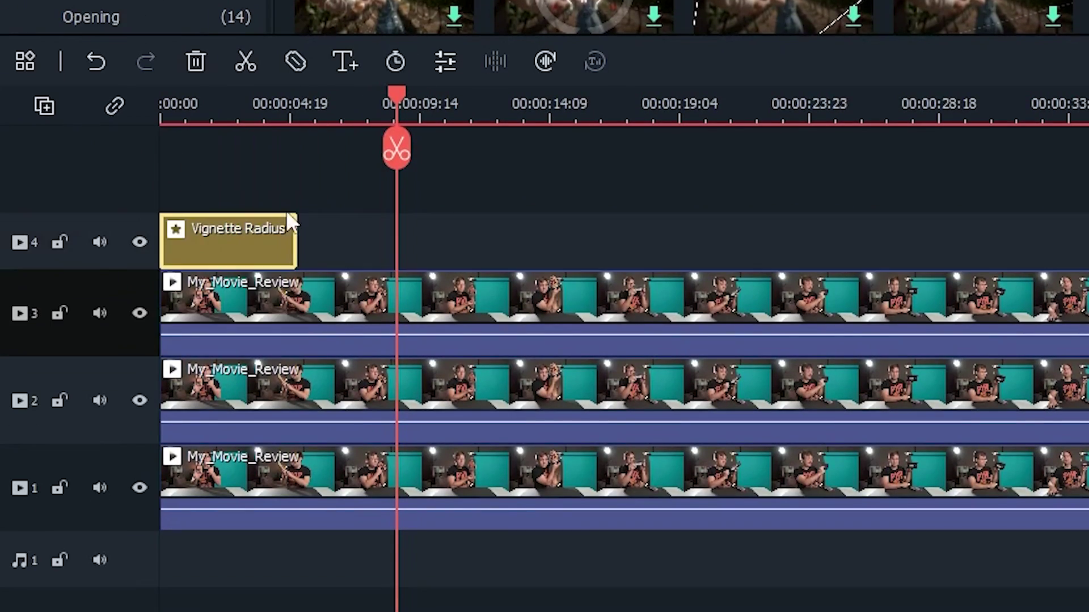
left_click_drag(290, 238, 1041, 278)
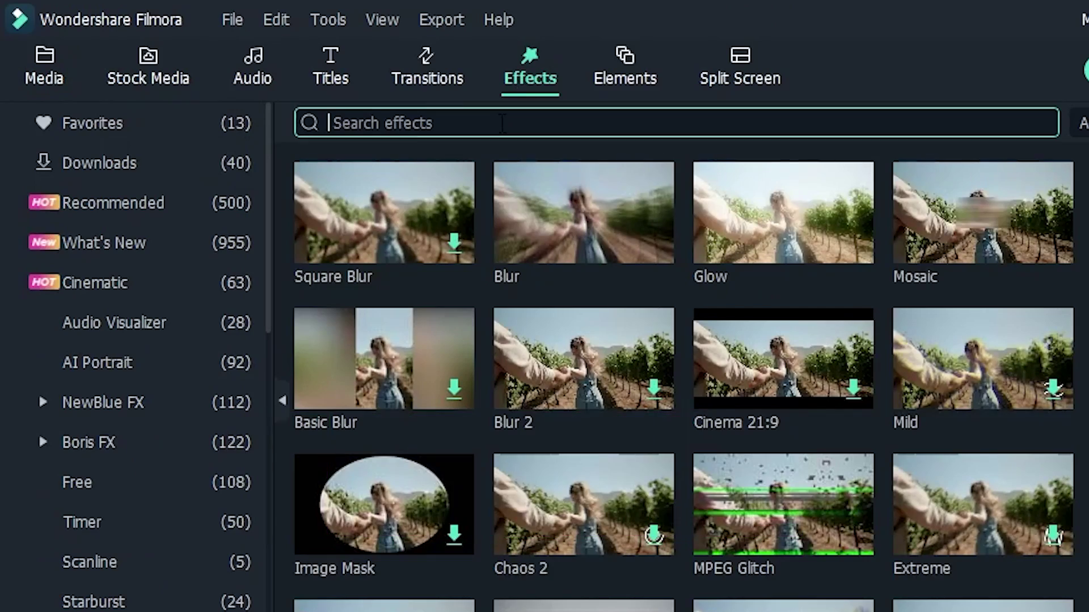
Step: Place VHS Static 2 on track 5 above the vignette and extend it to 00:00:41:08
type("vhs static")
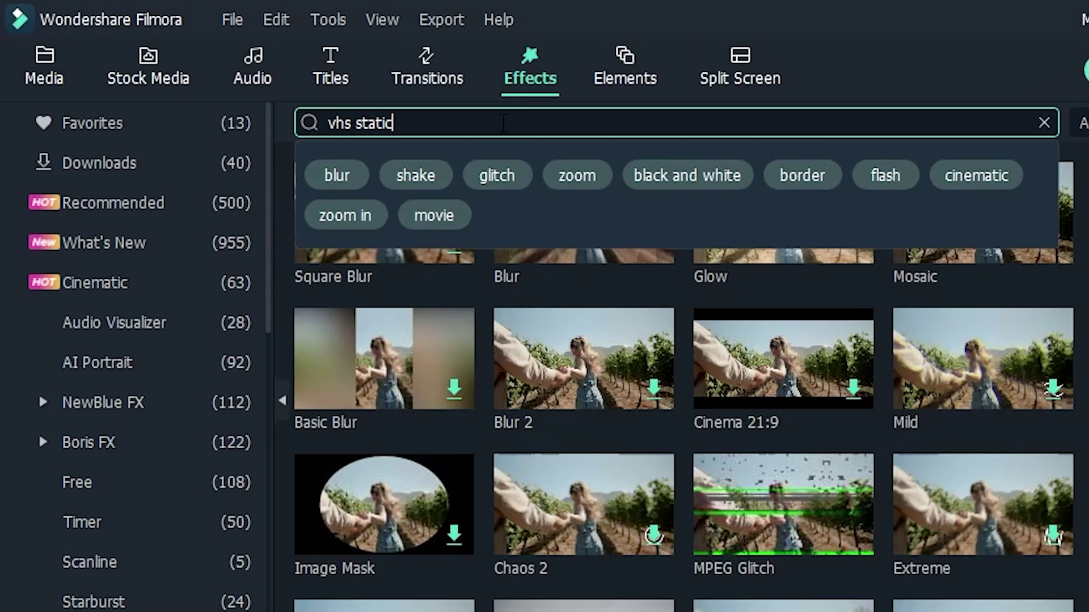
key("Return")
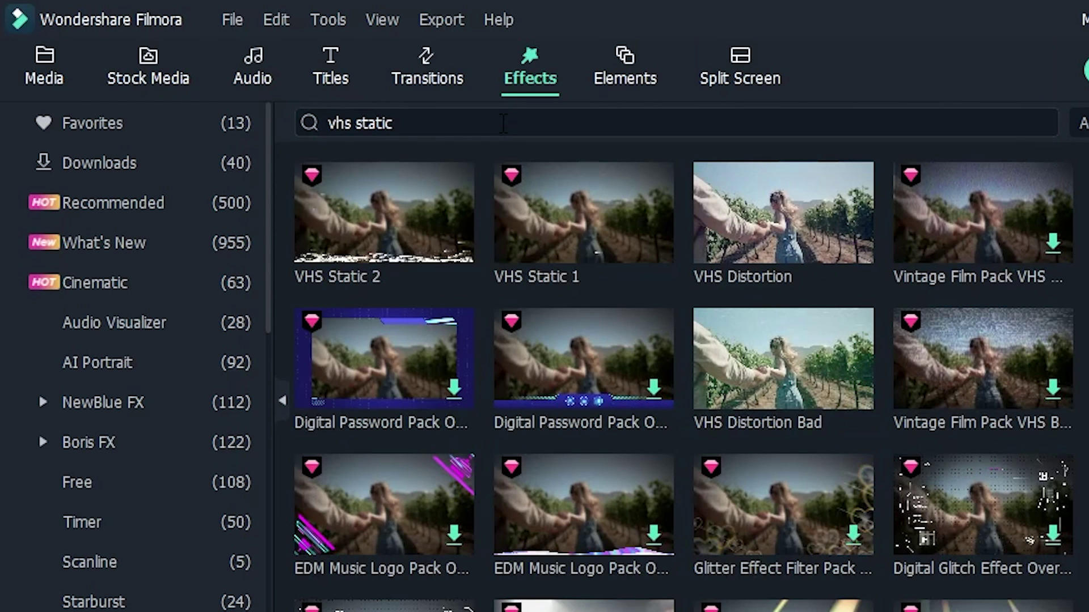
left_click_drag(392, 223, 381, 414)
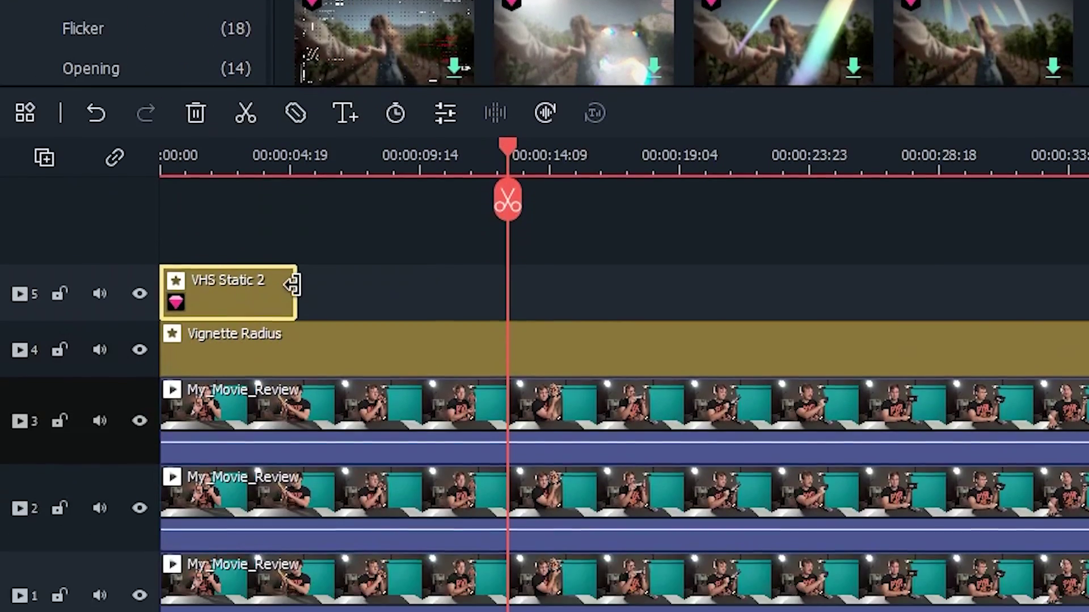
left_click_drag(292, 285, 860, 233)
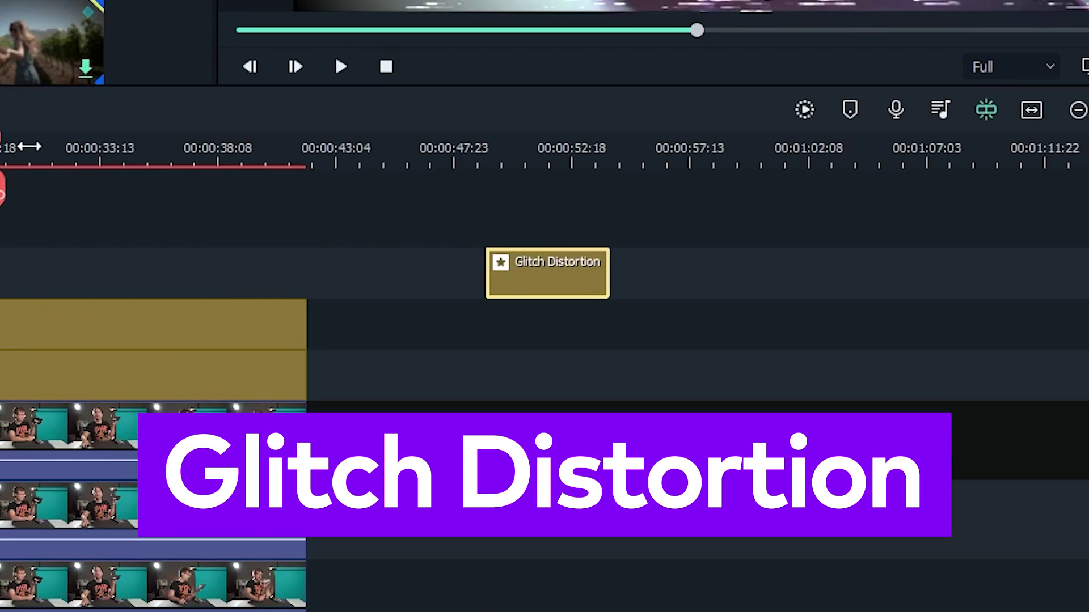
Step: Split Glitch Distortion at the playhead and move a short piece earlier on track 6
left_click_drag(522, 171, 515, 175)
left_click_drag(523, 133, 559, 146)
left_click(562, 187)
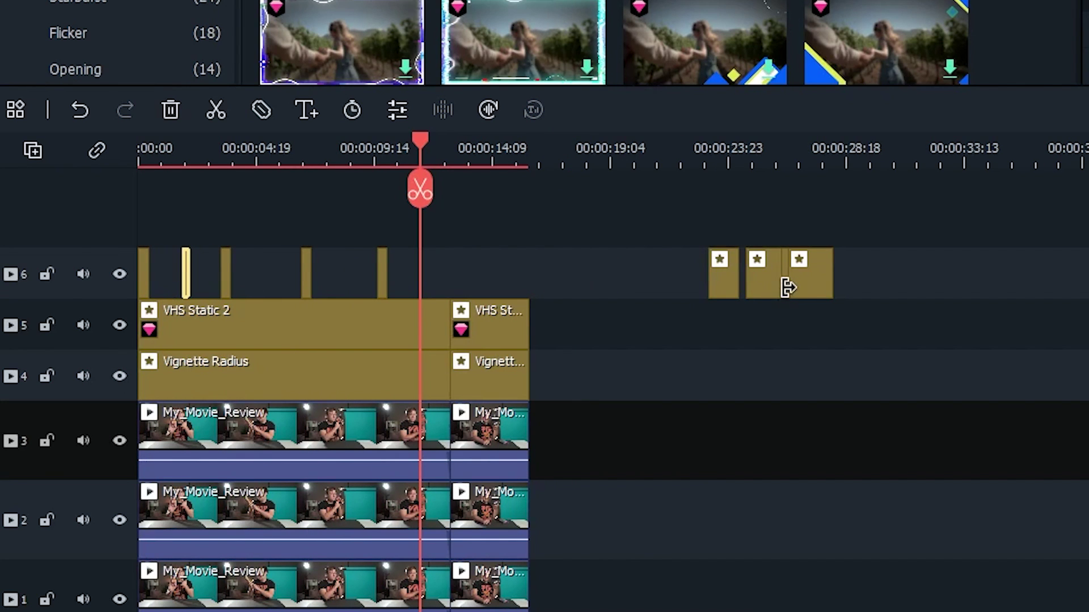
left_click_drag(787, 285, 549, 284)
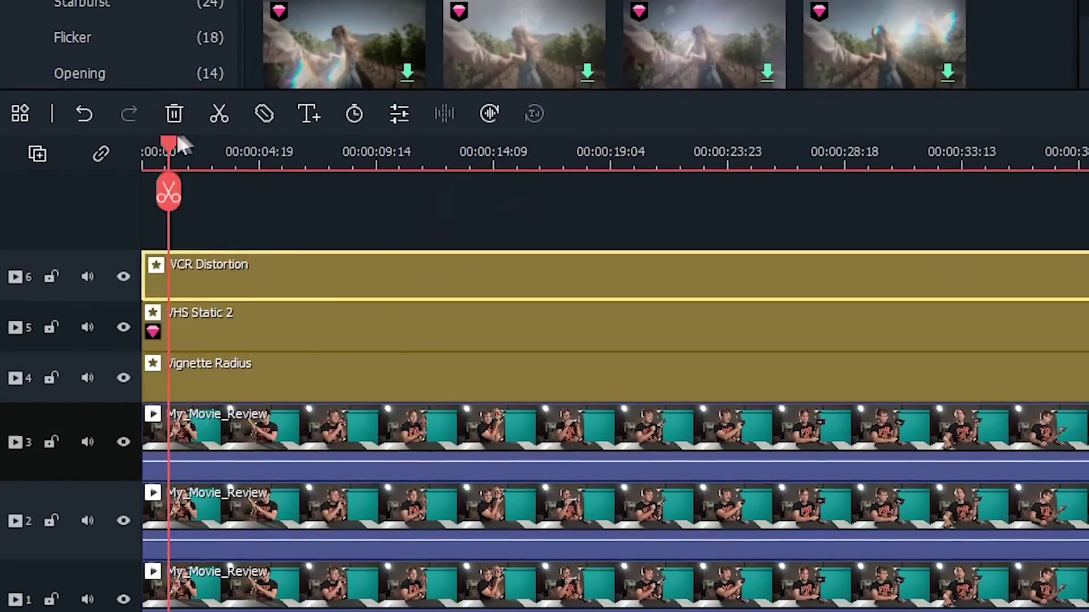
left_click(172, 118)
left_click(466, 156)
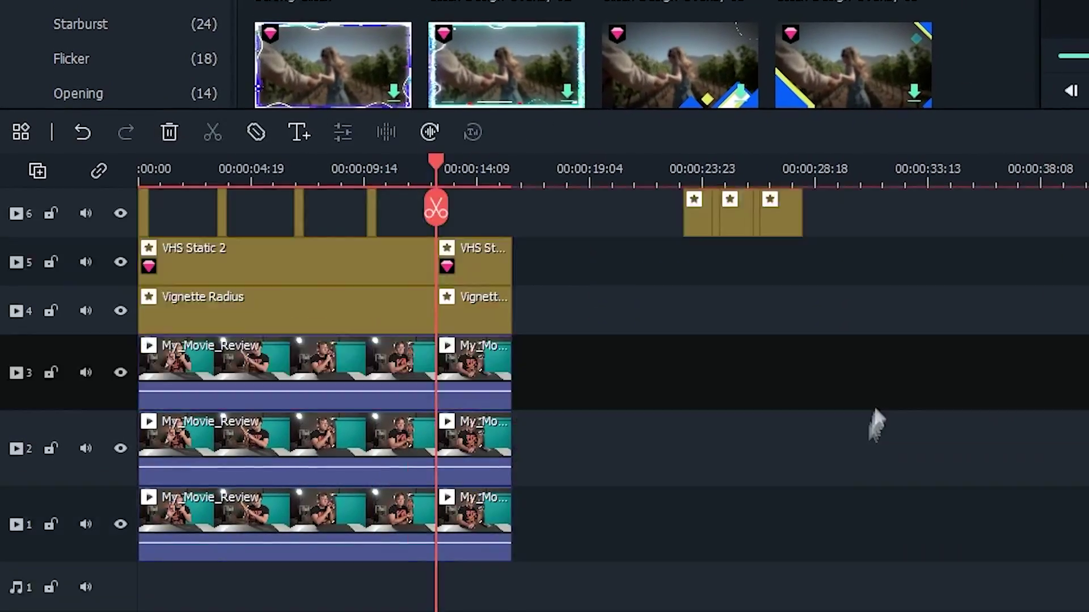